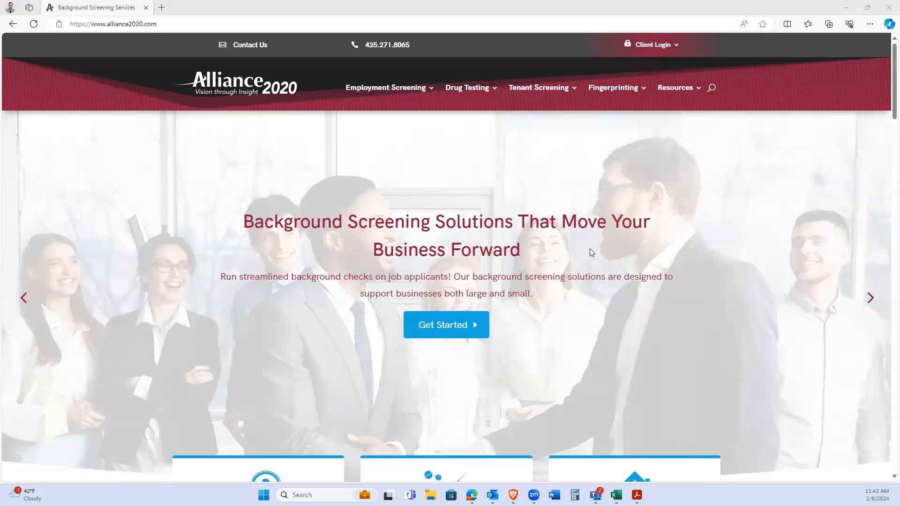
Show the Client Login dropdown on the alliance2020.com homepage.
{"action": "mouse_move", "coordinate": [651, 45]}
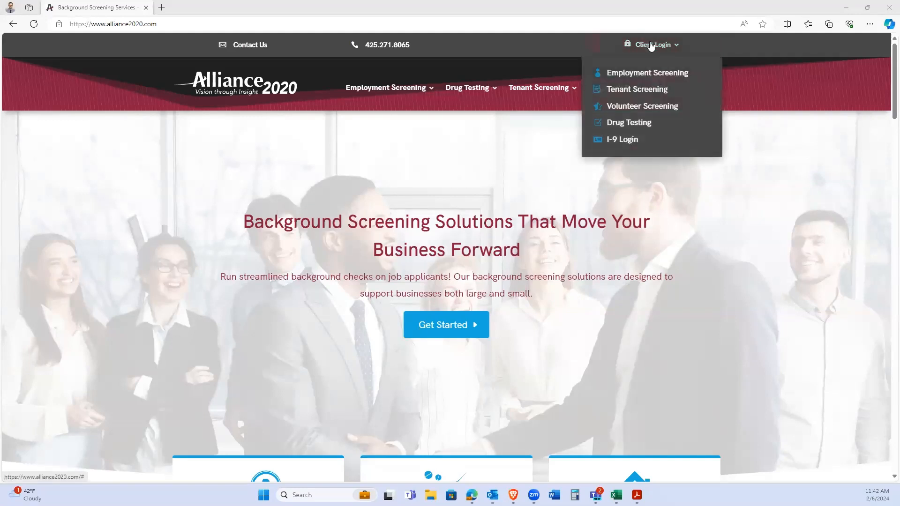
Log in to the Employment Screening client portal with the account username and password.
{"action": "left_click", "coordinate": [636, 77]}
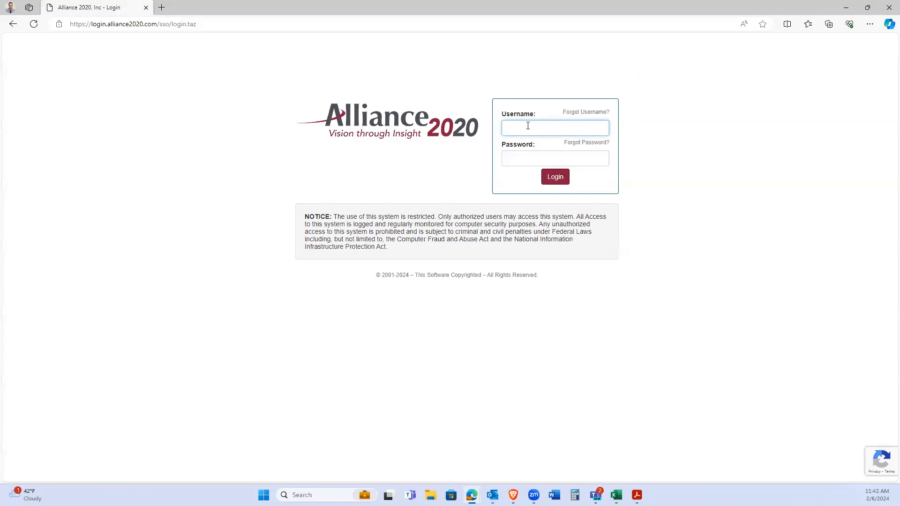
{"action": "key", "text": "Tab"}
{"action": "type", "text": "••••••••••"}
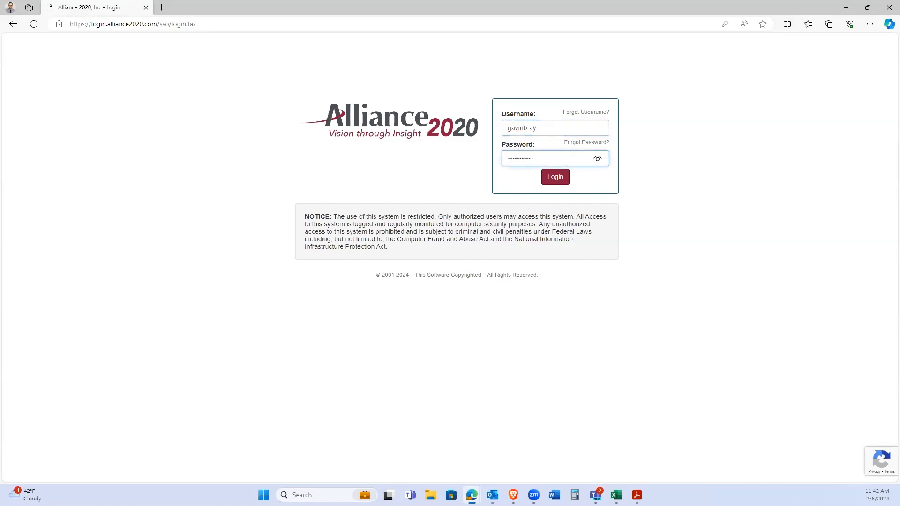
{"action": "key", "text": "Return"}
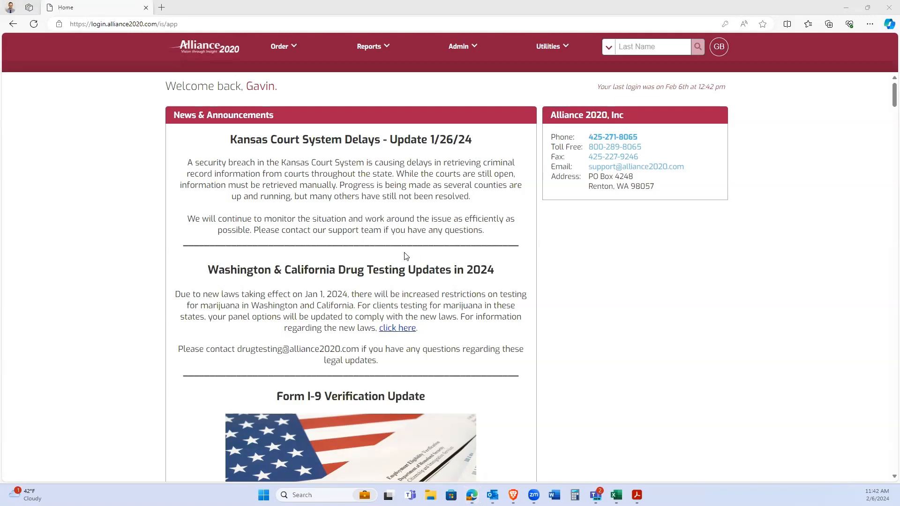
Start a new order from the Order menu's New Order entry.
{"action": "left_click", "coordinate": [323, 215]}
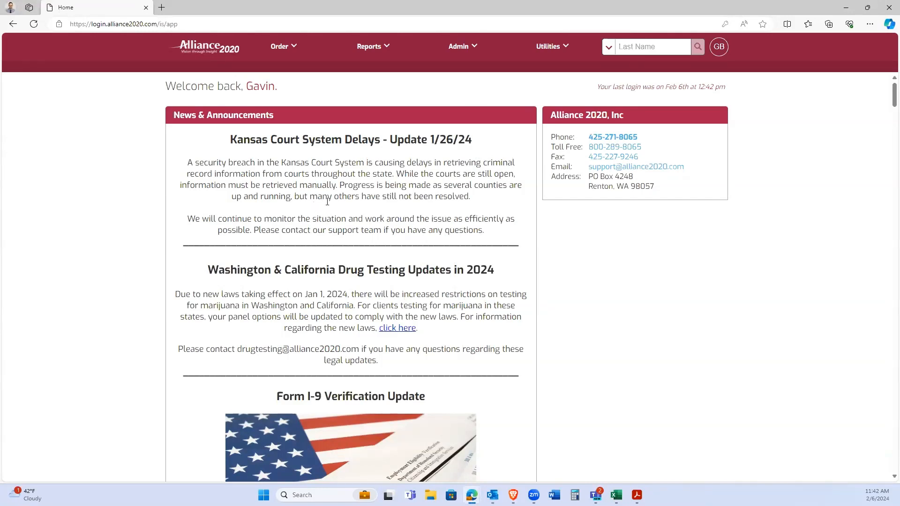
{"action": "mouse_move", "coordinate": [455, 48]}
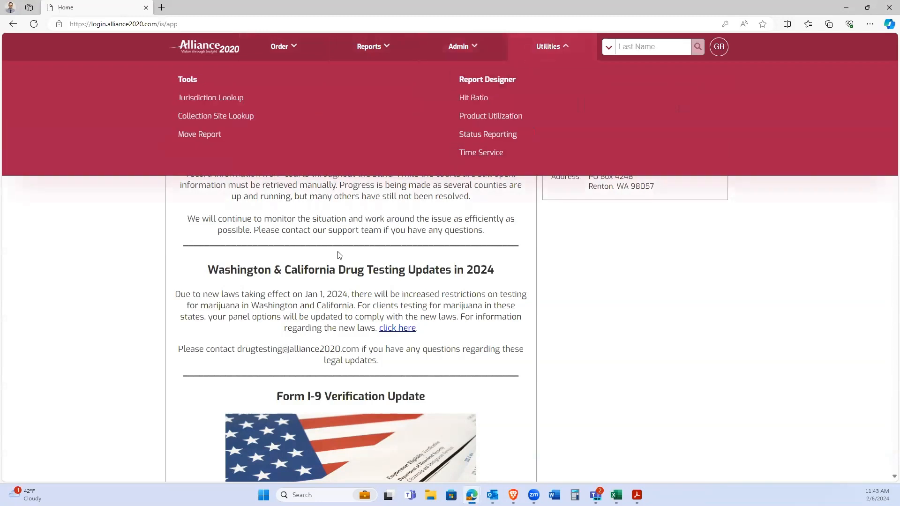
{"action": "mouse_move", "coordinate": [281, 54]}
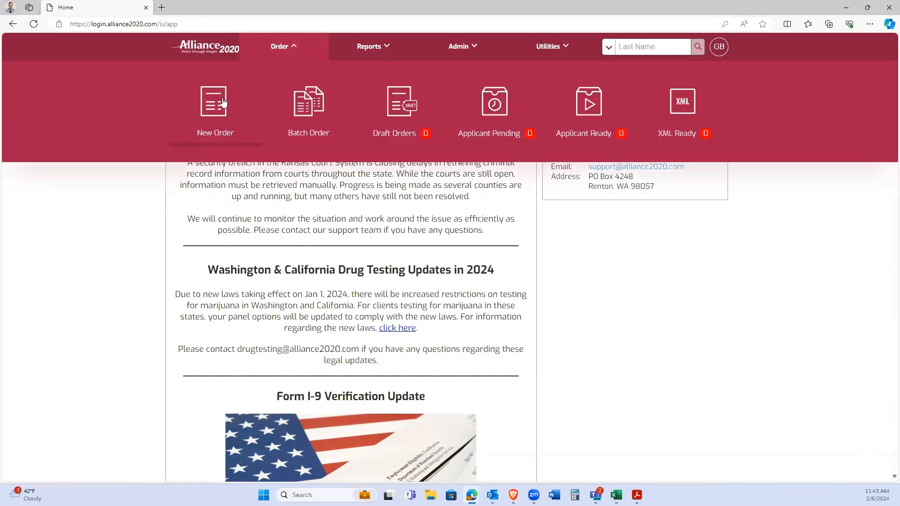
{"action": "left_click", "coordinate": [212, 108]}
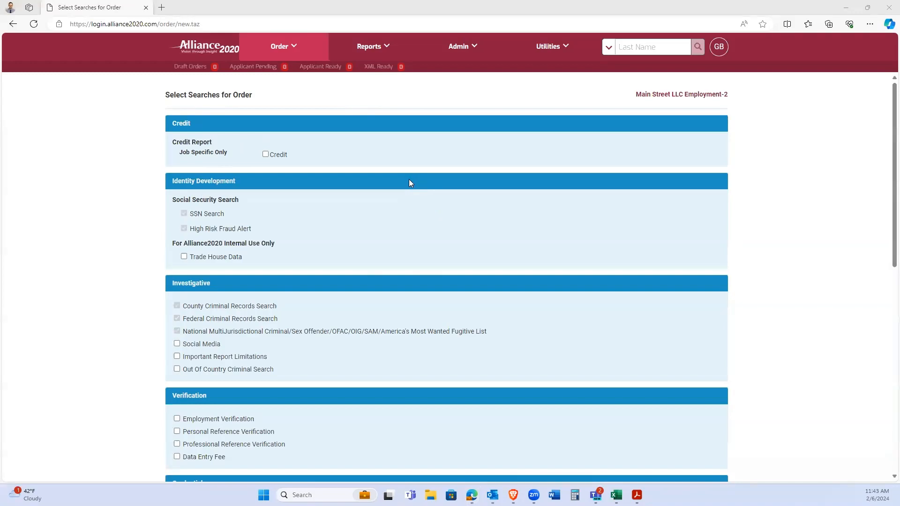
Add Employment Verification and Education Verification to the order, leaving Credit unchecked.
{"action": "scroll", "coordinate": [409, 183], "scroll_direction": "down", "scroll_amount": 3}
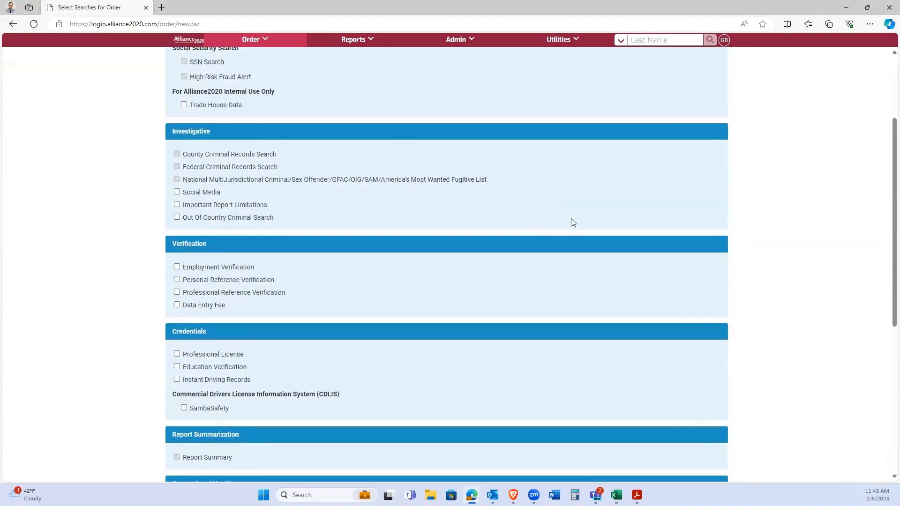
{"action": "left_click", "coordinate": [177, 267]}
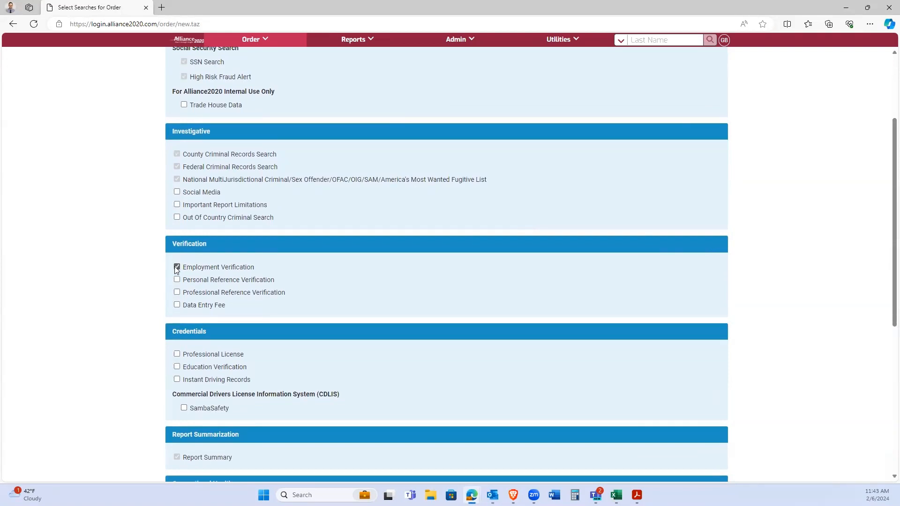
{"action": "left_click", "coordinate": [178, 368]}
{"action": "scroll", "coordinate": [357, 323], "scroll_direction": "up", "scroll_amount": 3}
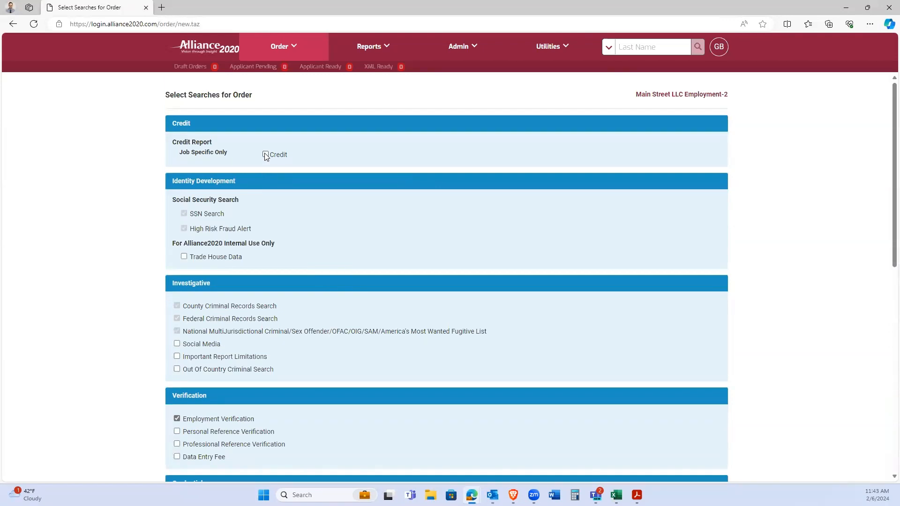
{"action": "left_click", "coordinate": [266, 154]}
{"action": "left_click", "coordinate": [266, 155]}
{"action": "scroll", "coordinate": [317, 204], "scroll_direction": "down", "scroll_amount": 2}
{"action": "scroll", "coordinate": [317, 204], "scroll_direction": "down", "scroll_amount": 8}
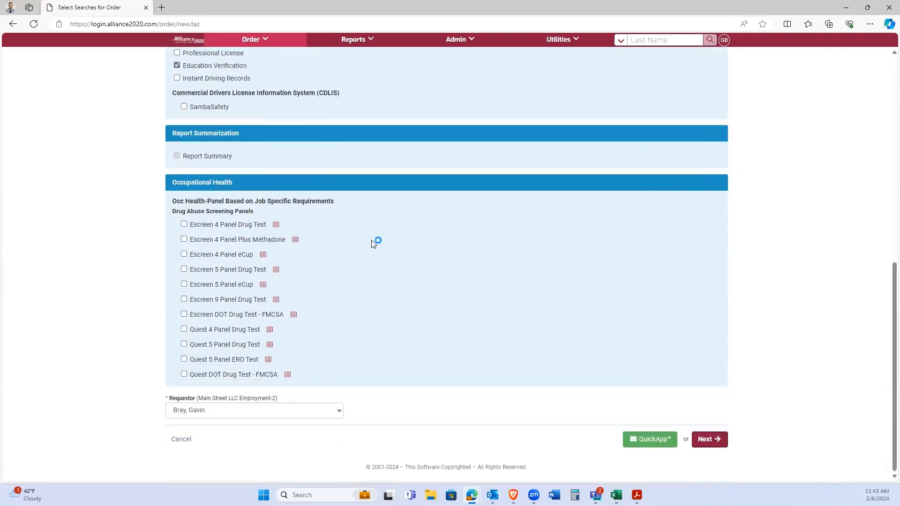
{"action": "left_click", "coordinate": [644, 447]}
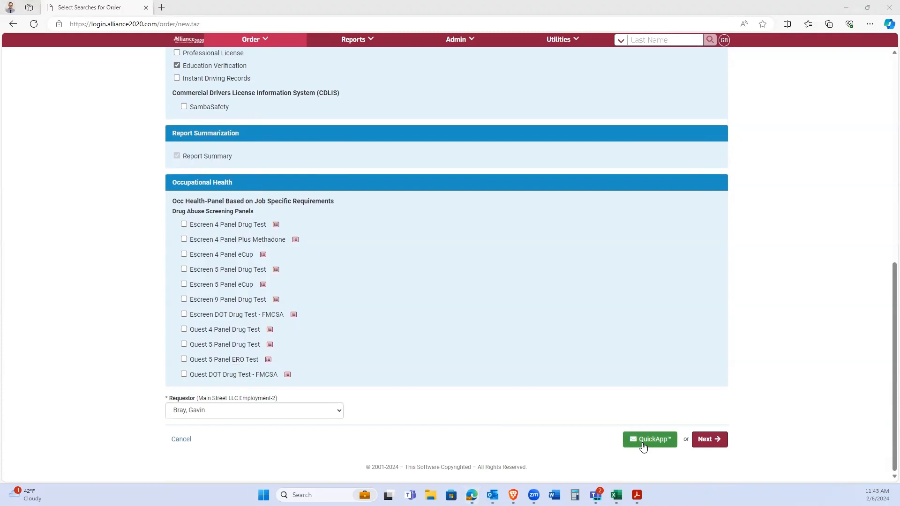
Open the QuickApp order form for the selected searches.
{"action": "left_click", "coordinate": [643, 447]}
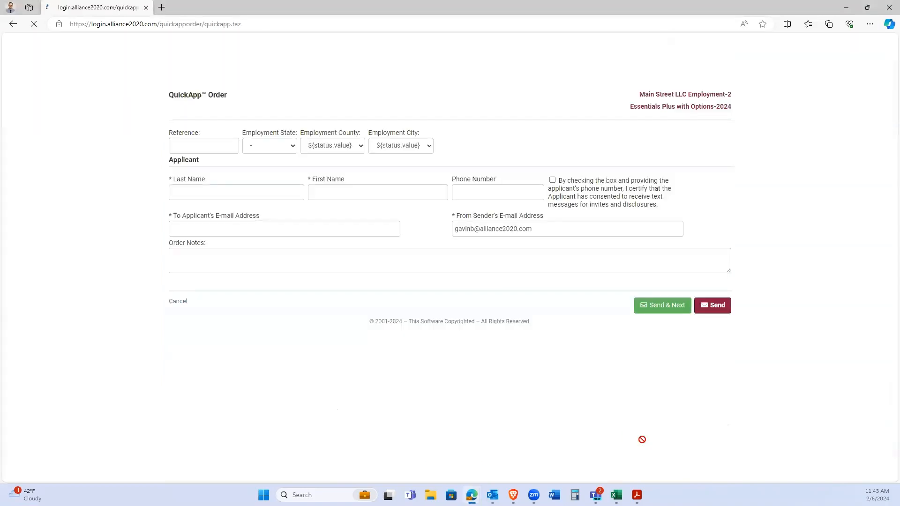
{"action": "left_click_drag", "start_coordinate": [230, 96], "coordinate": [168, 100]}
{"action": "left_click", "coordinate": [252, 108]}
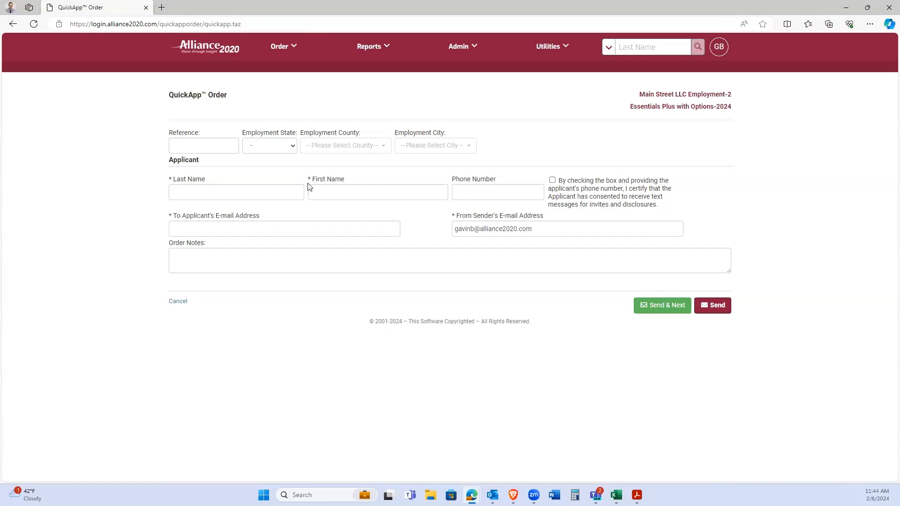
Enter the applicant's first name, last name and e-mail address.
{"action": "left_click", "coordinate": [332, 189]}
{"action": "key", "text": "shift+Tab"}
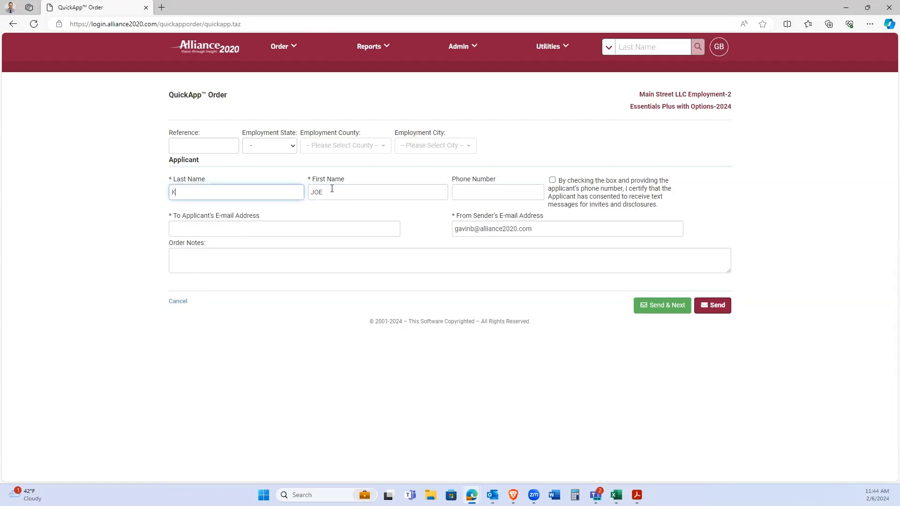
{"action": "key", "text": "Tab"}
{"action": "key", "text": "Tab"}
{"action": "key", "text": "Tab"}
{"action": "key", "text": "Tab"}
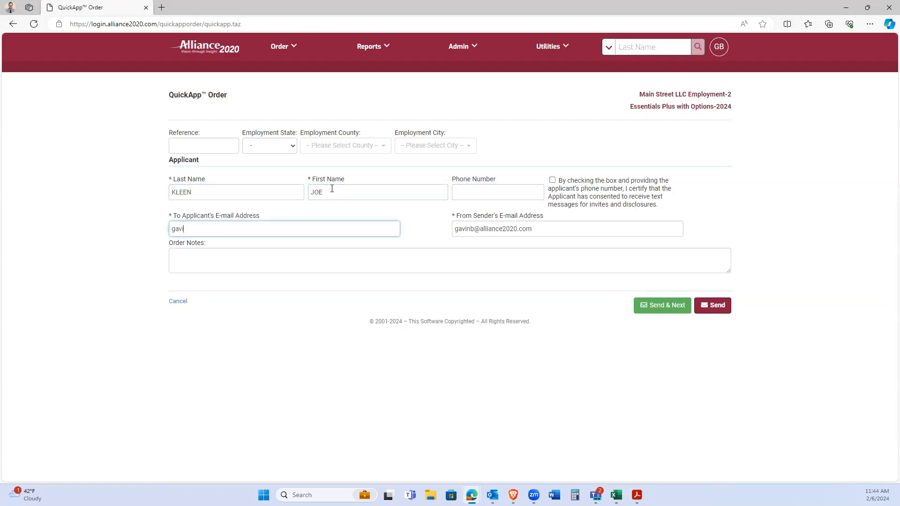
{"action": "left_click", "coordinate": [215, 130]}
{"action": "left_click_drag", "start_coordinate": [213, 131], "coordinate": [166, 133]}
{"action": "left_click", "coordinate": [201, 141]}
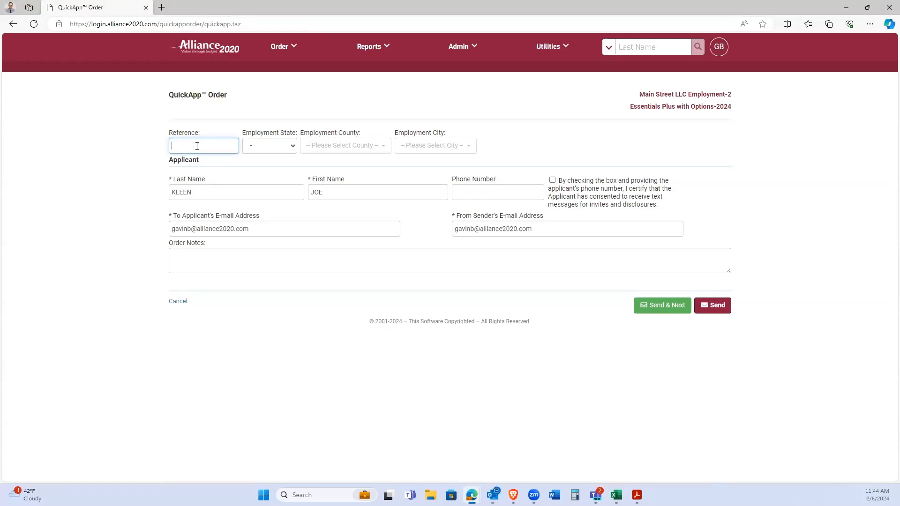
Enter reference 'JOB TITLE' and set the employment state to WA.
{"action": "type", "text": "JOB TITLE"}
{"action": "left_click", "coordinate": [238, 128]}
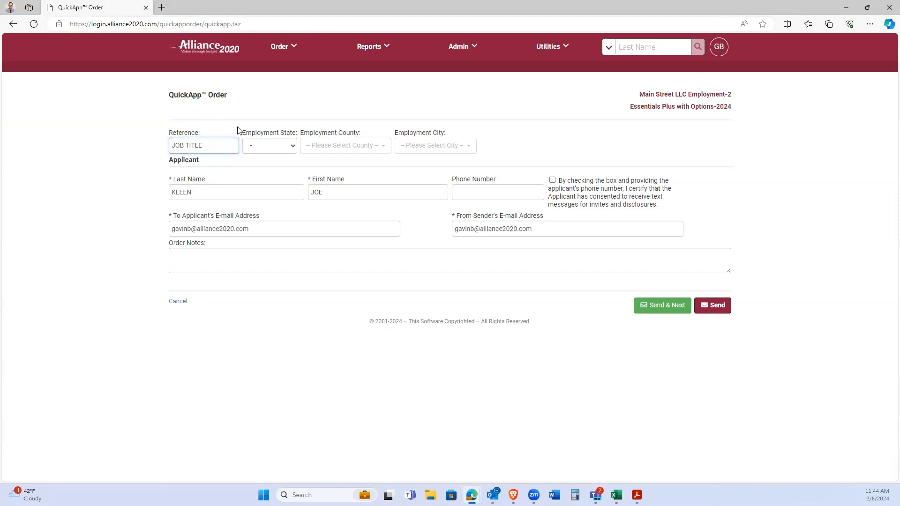
{"action": "left_click", "coordinate": [284, 145]}
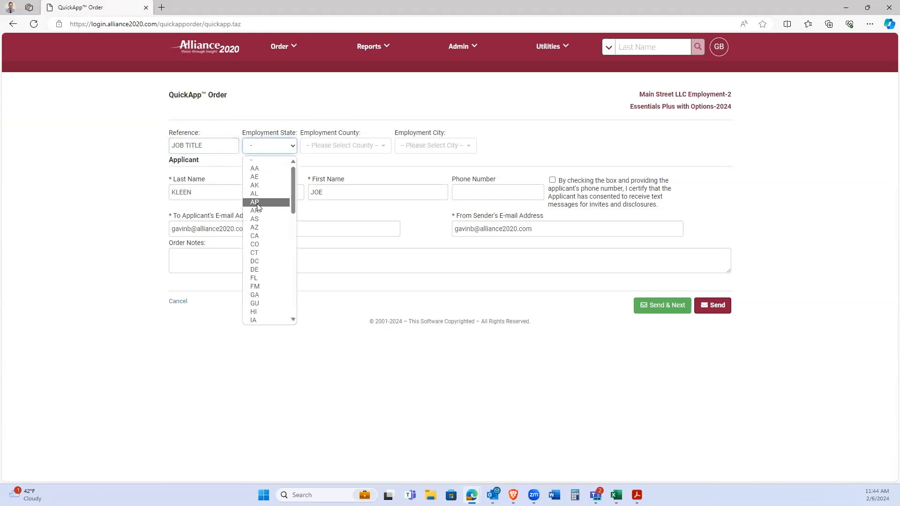
{"action": "scroll", "coordinate": [257, 207], "scroll_direction": "down", "scroll_amount": 10}
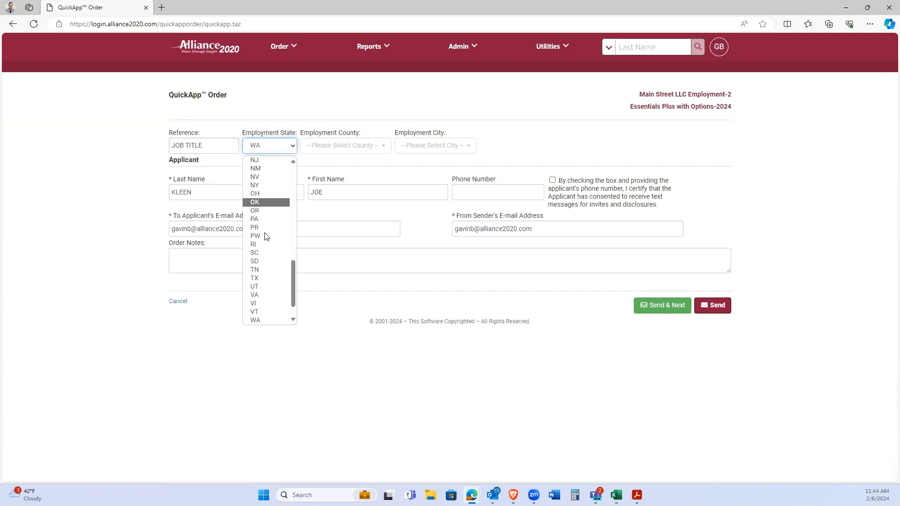
{"action": "left_click", "coordinate": [255, 312]}
Set the employment county to King and the city to Renton.
{"action": "left_click", "coordinate": [362, 149]}
{"action": "type", "text": "king"}
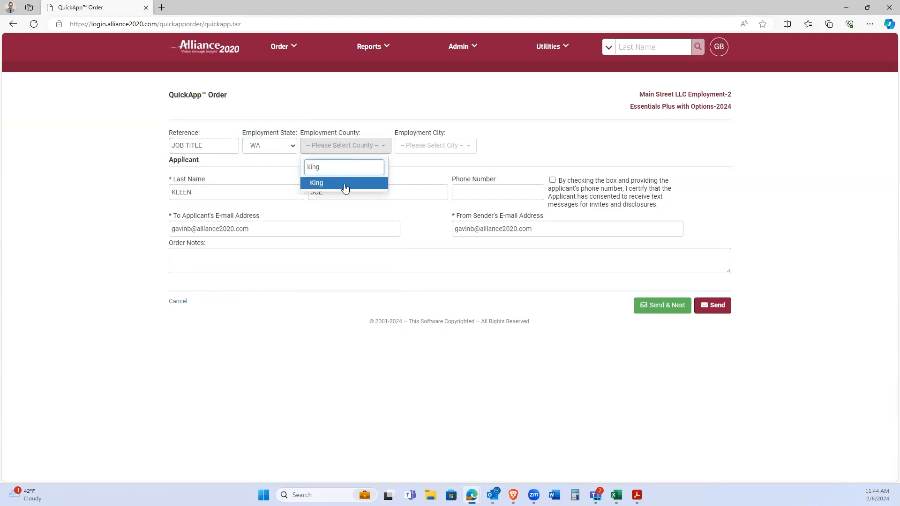
{"action": "left_click", "coordinate": [346, 184]}
{"action": "left_click", "coordinate": [411, 148]}
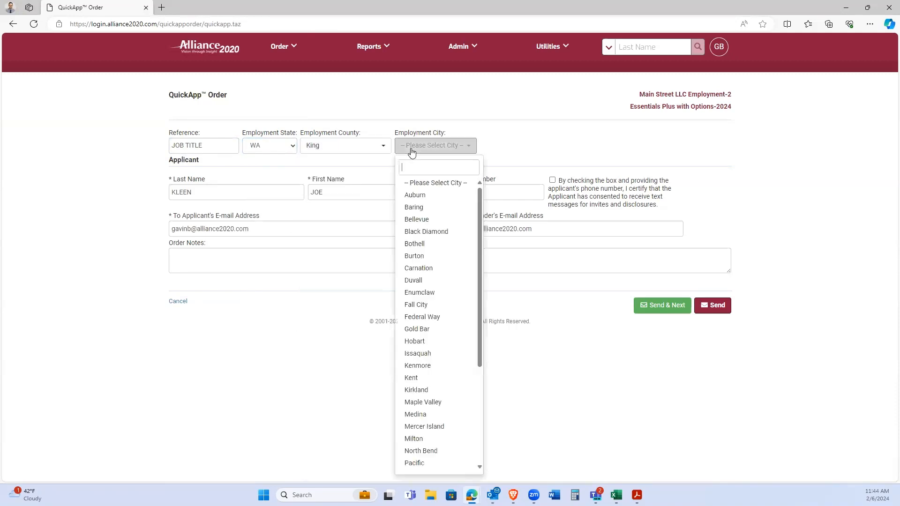
{"action": "type", "text": "renton"}
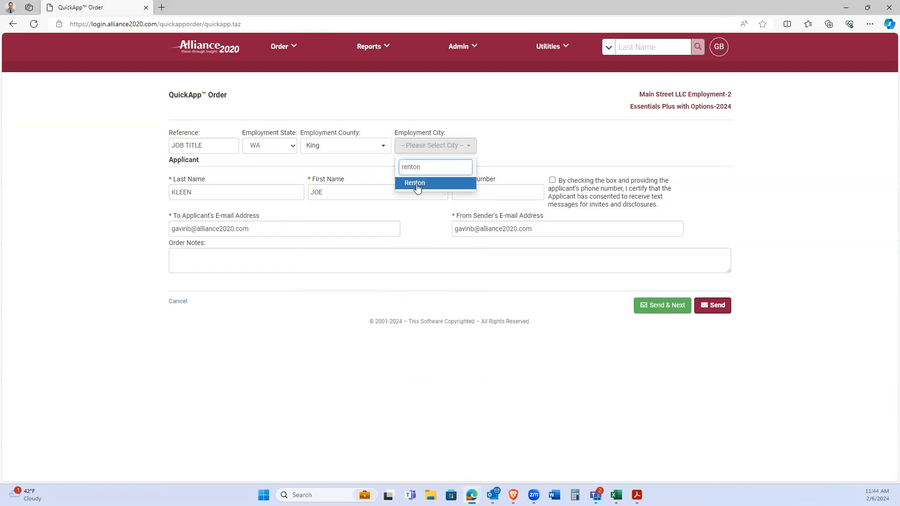
{"action": "left_click", "coordinate": [415, 184]}
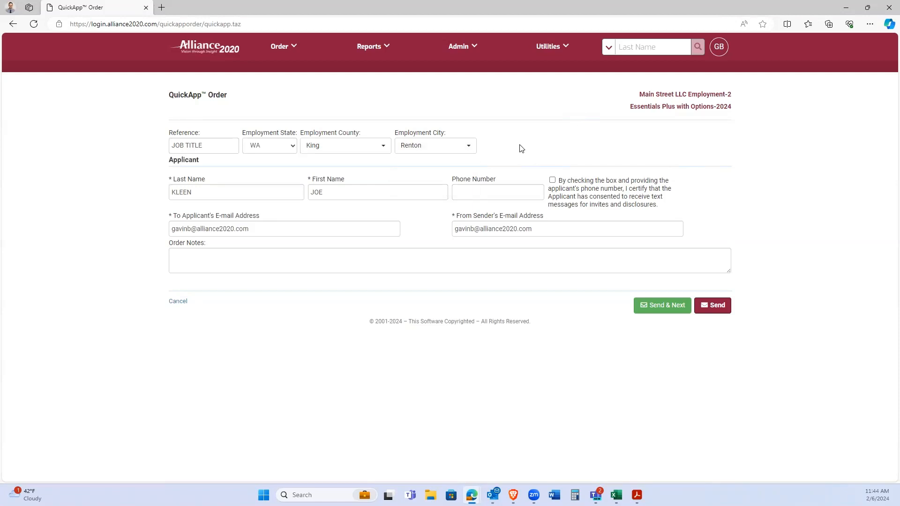
{"action": "left_click", "coordinate": [480, 194]}
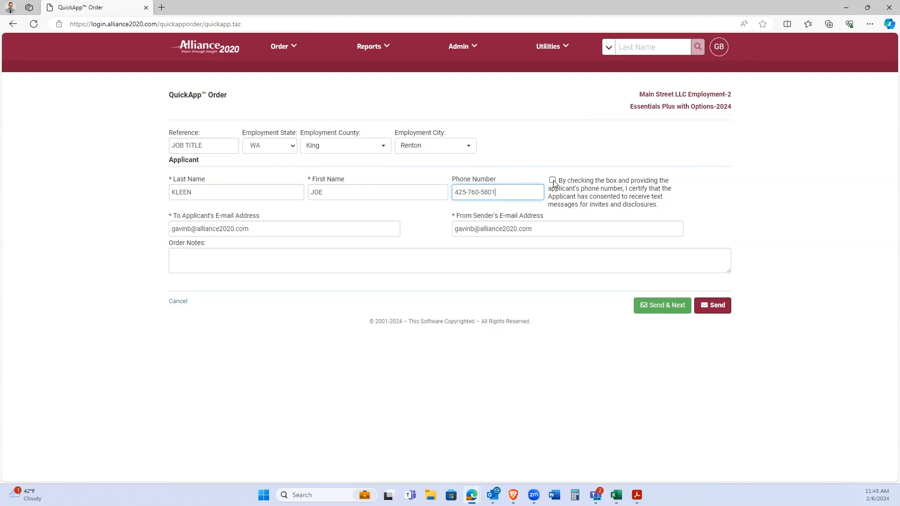
Enter the applicant's phone number, certify text-message consent, and leave Order Notes blank.
{"action": "left_click", "coordinate": [553, 181]}
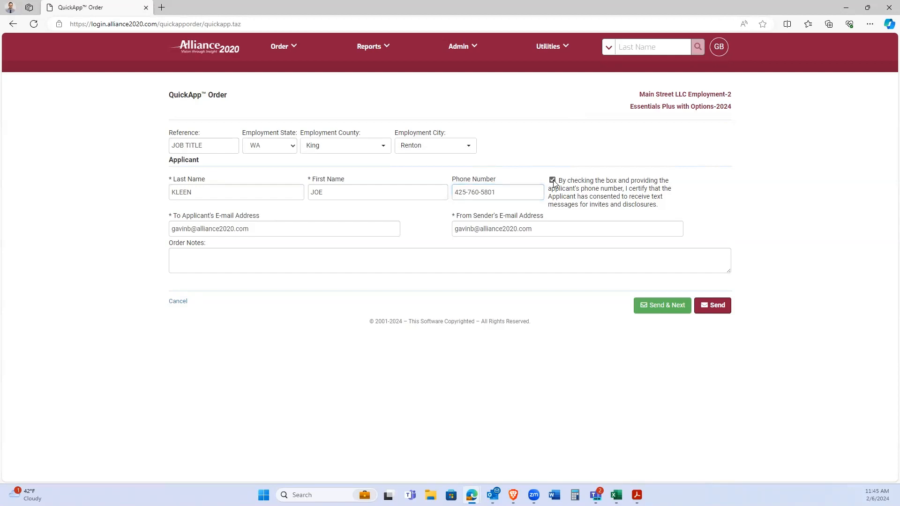
{"action": "left_click", "coordinate": [207, 254]}
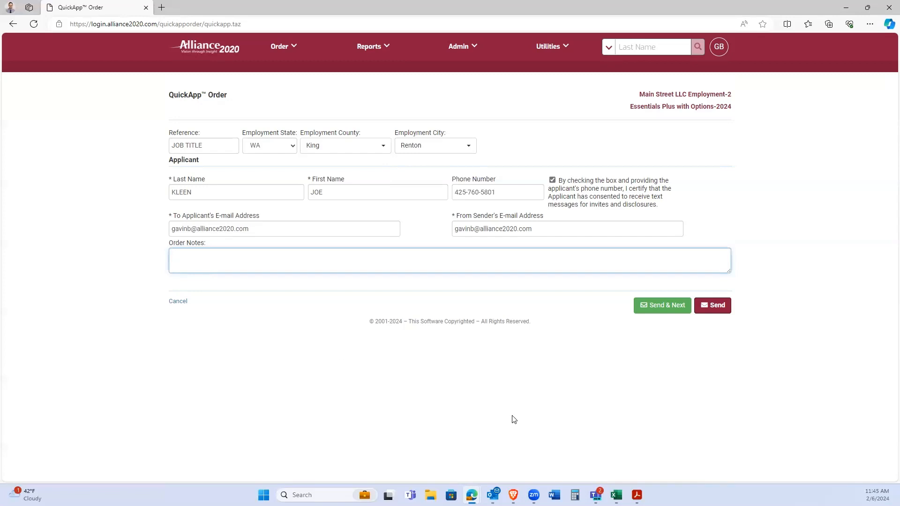
{"action": "left_click", "coordinate": [525, 412]}
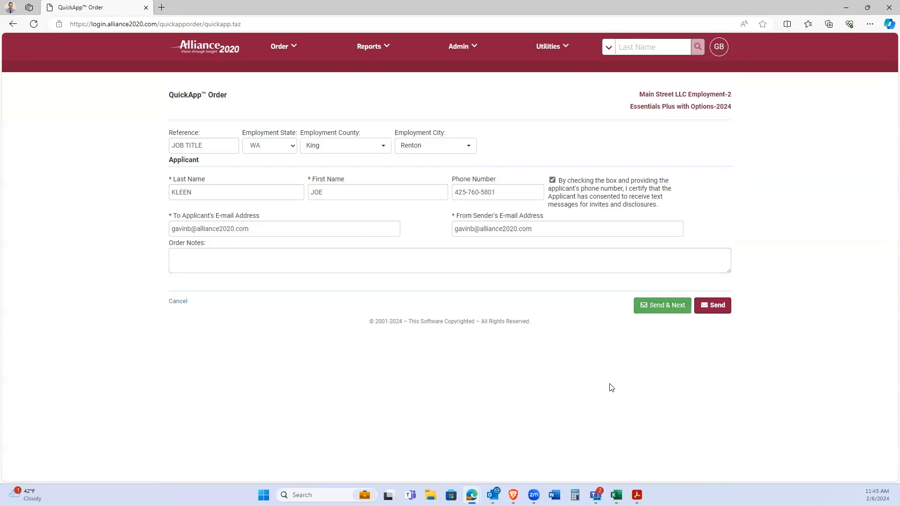
Send the QuickApp order, confirm with Continue, and review the Applicant Pending Reports page.
{"action": "left_click", "coordinate": [712, 308]}
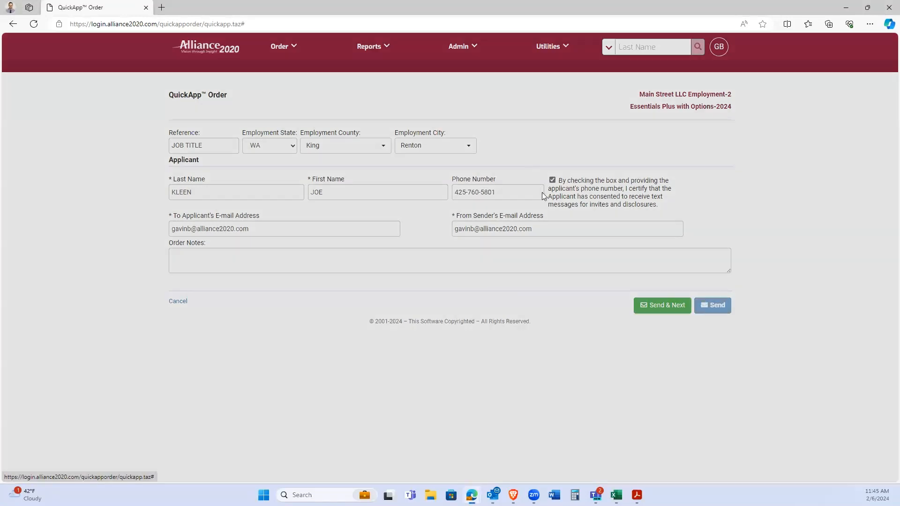
{"action": "left_click", "coordinate": [551, 110]}
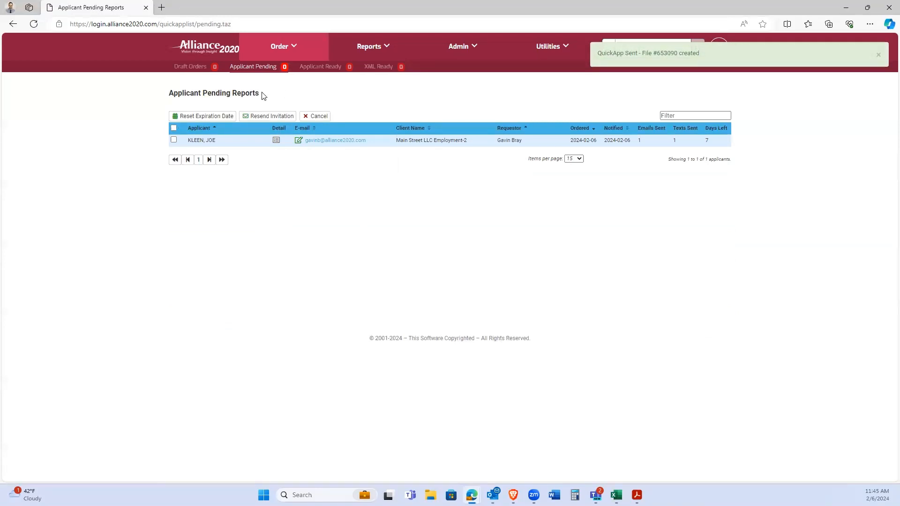
{"action": "left_click_drag", "start_coordinate": [261, 94], "coordinate": [169, 95]}
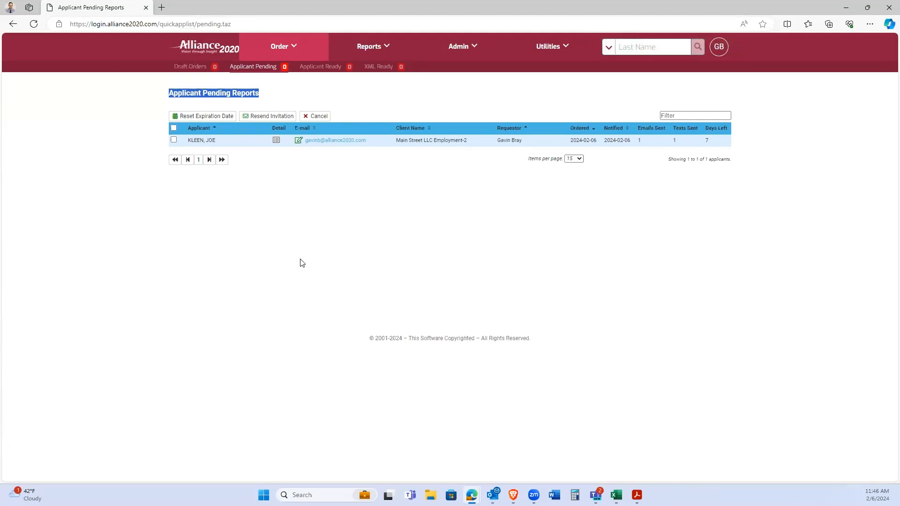
{"action": "left_click", "coordinate": [286, 237]}
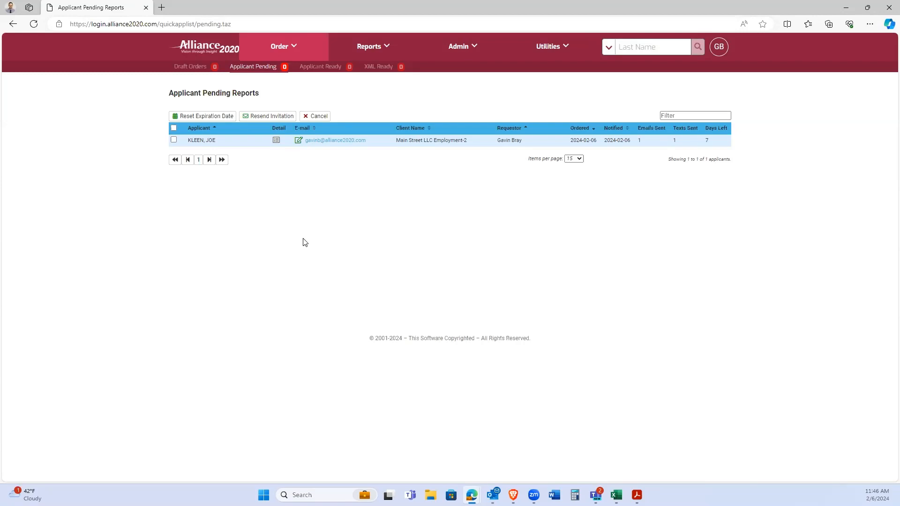
{"action": "left_click", "coordinate": [274, 54]}
Check the applicant's 7 days left, then tick the applicant's row checkbox.
{"action": "left_click_drag", "start_coordinate": [709, 141], "coordinate": [703, 141]}
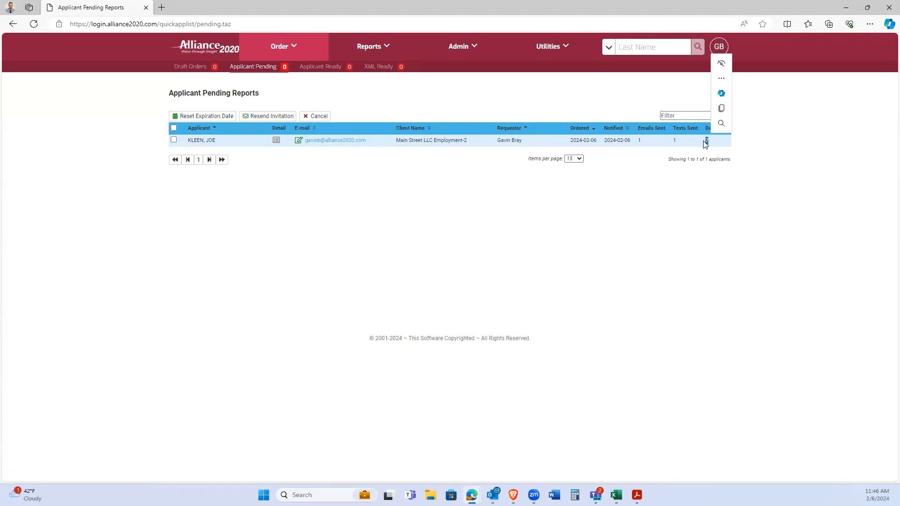
{"action": "left_click", "coordinate": [732, 197]}
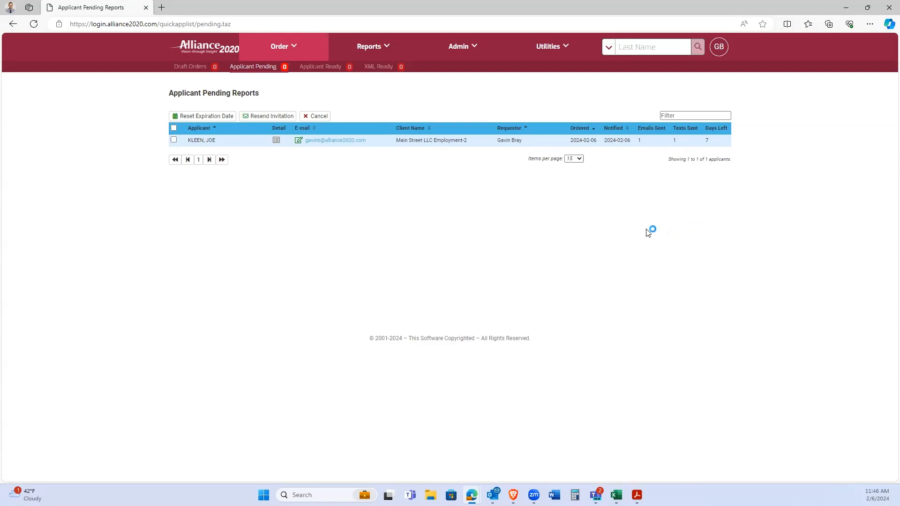
{"action": "left_click", "coordinate": [602, 261]}
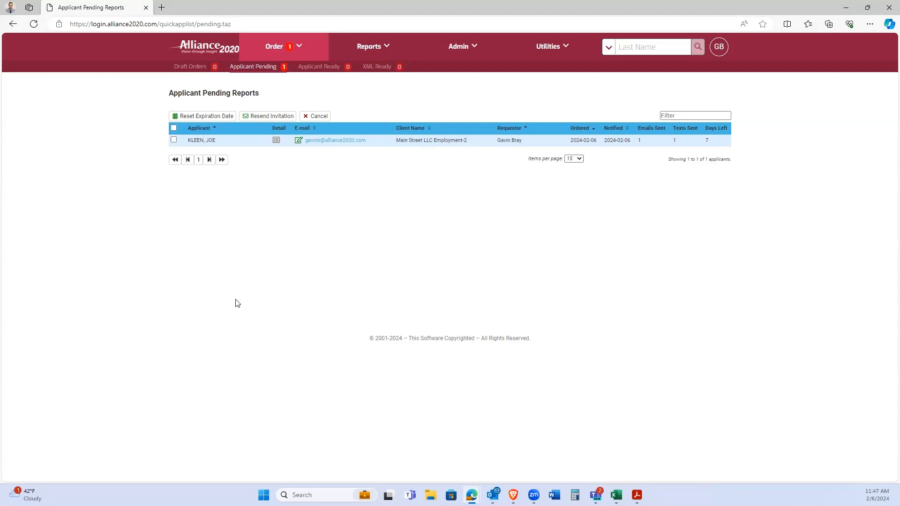
{"action": "left_click", "coordinate": [174, 140]}
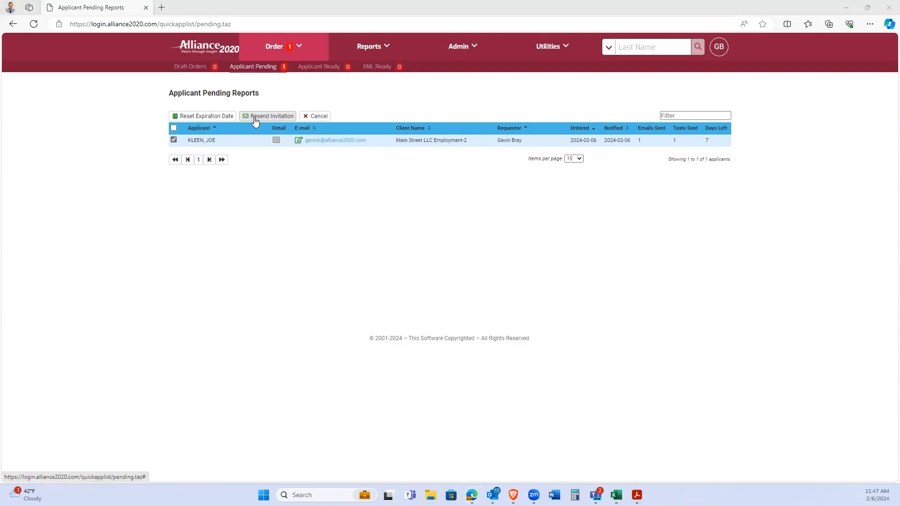
{"action": "left_click", "coordinate": [296, 190]}
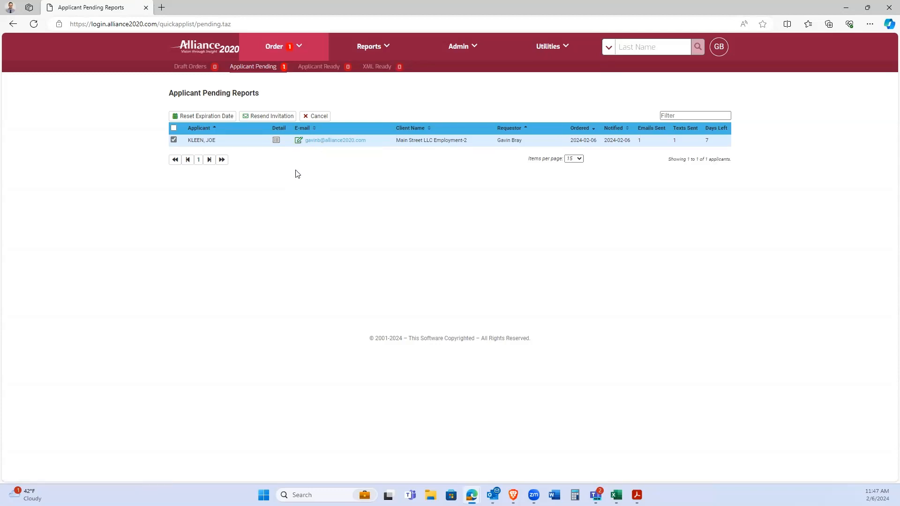
{"action": "left_click", "coordinate": [298, 140]}
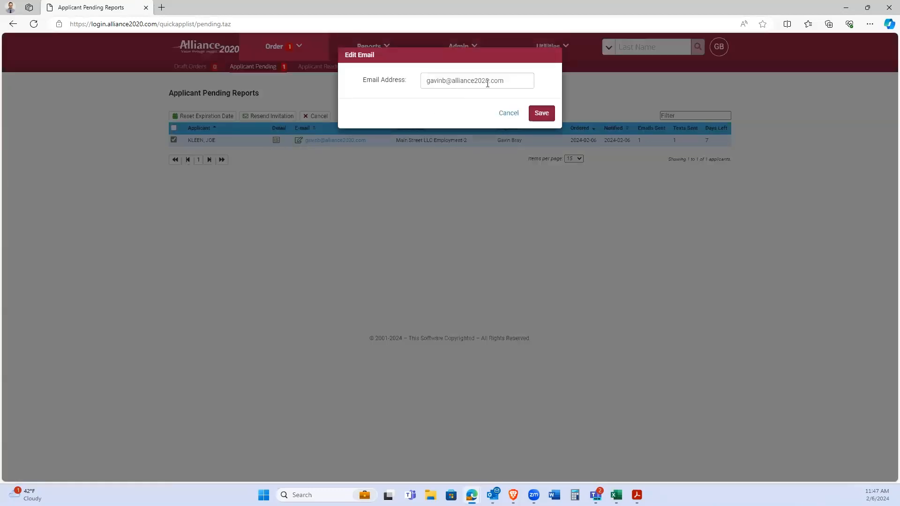
{"action": "left_click_drag", "start_coordinate": [508, 81], "coordinate": [422, 81]}
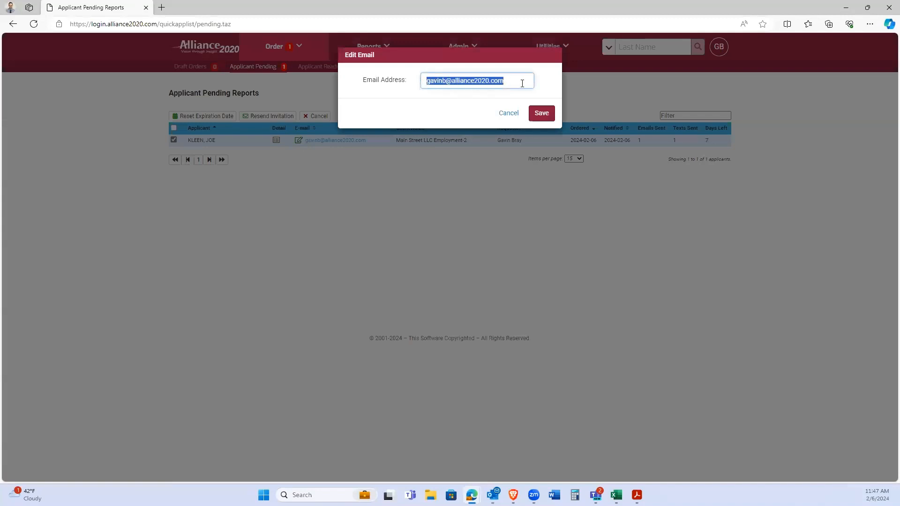
{"action": "left_click", "coordinate": [522, 83]}
{"action": "left_click", "coordinate": [542, 114]}
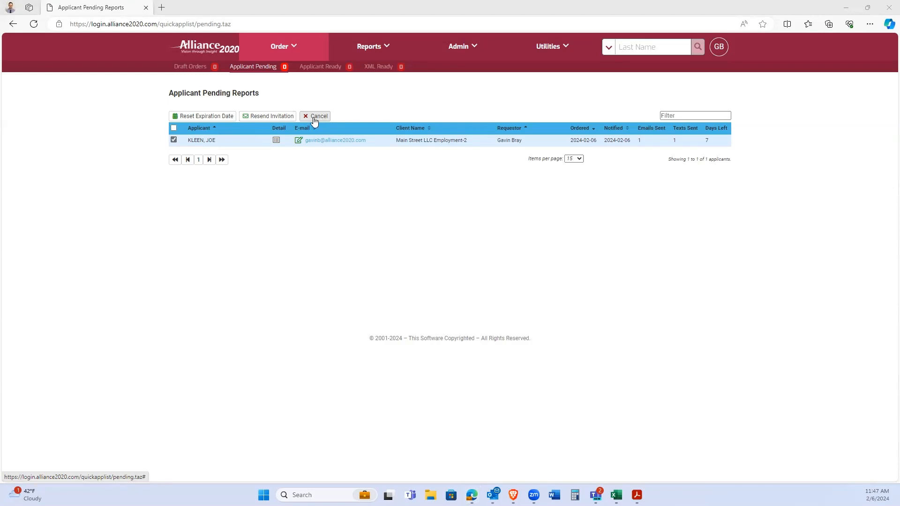
Clear the checkbox on the QuickApp applicant's row in Applicant Pending Reports.
{"action": "left_click", "coordinate": [159, 142]}
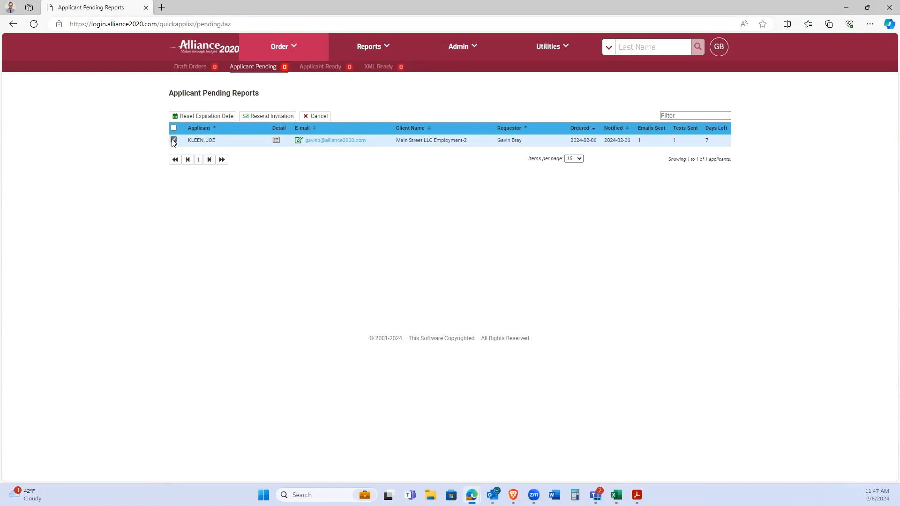
{"action": "left_click", "coordinate": [173, 141]}
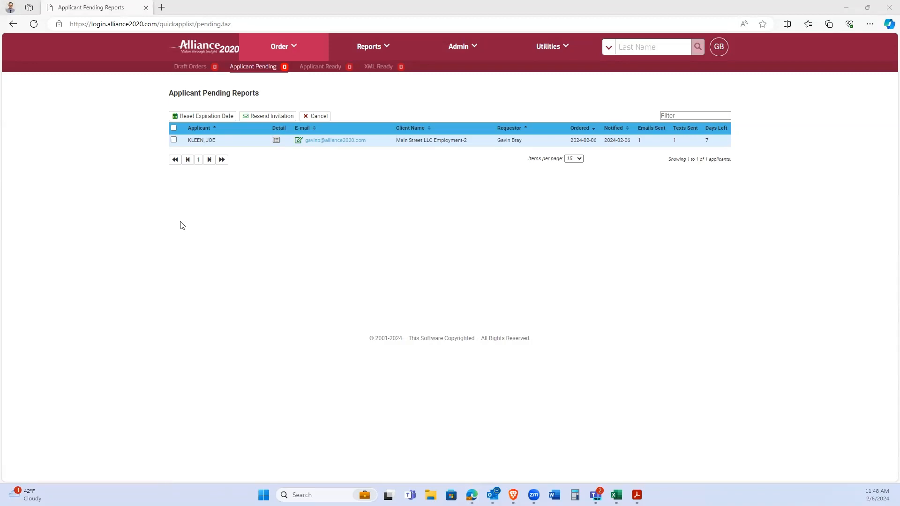
{"action": "left_click", "coordinate": [175, 234]}
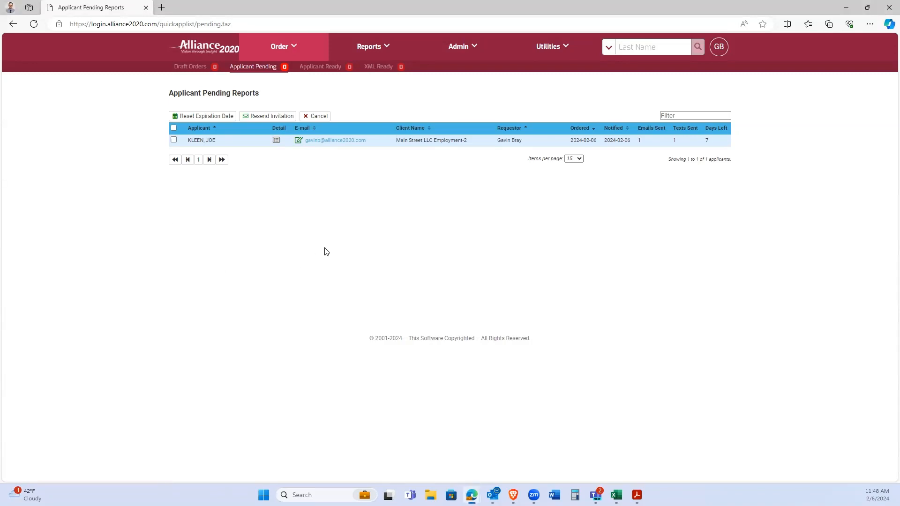